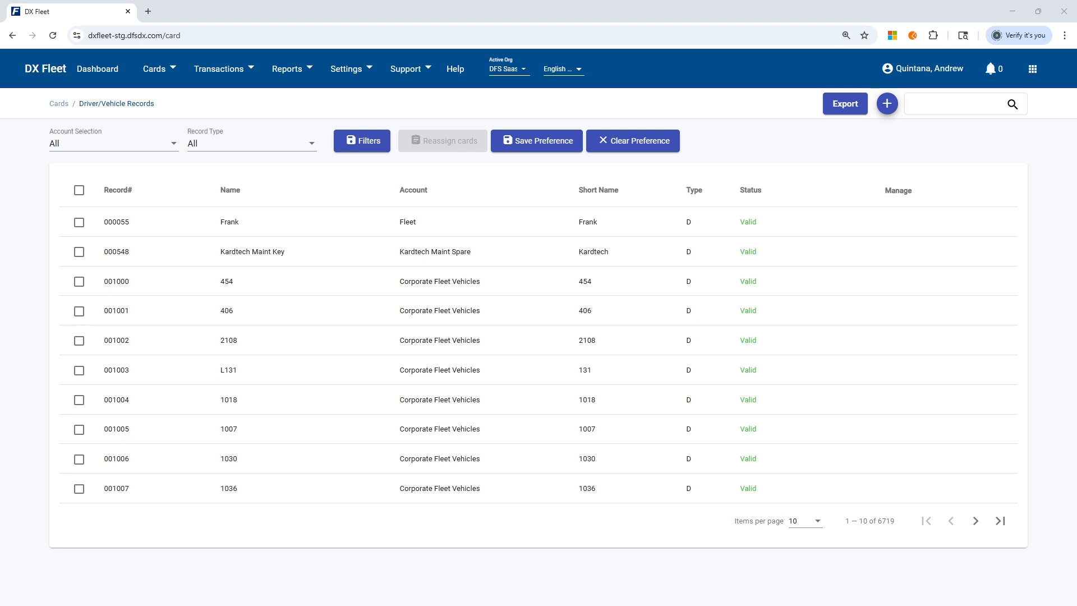
Start a new driver/vehicle record from the Driver/Vehicle Records page with the round + button.
{"action": "left_click", "coordinate": [158, 78]}
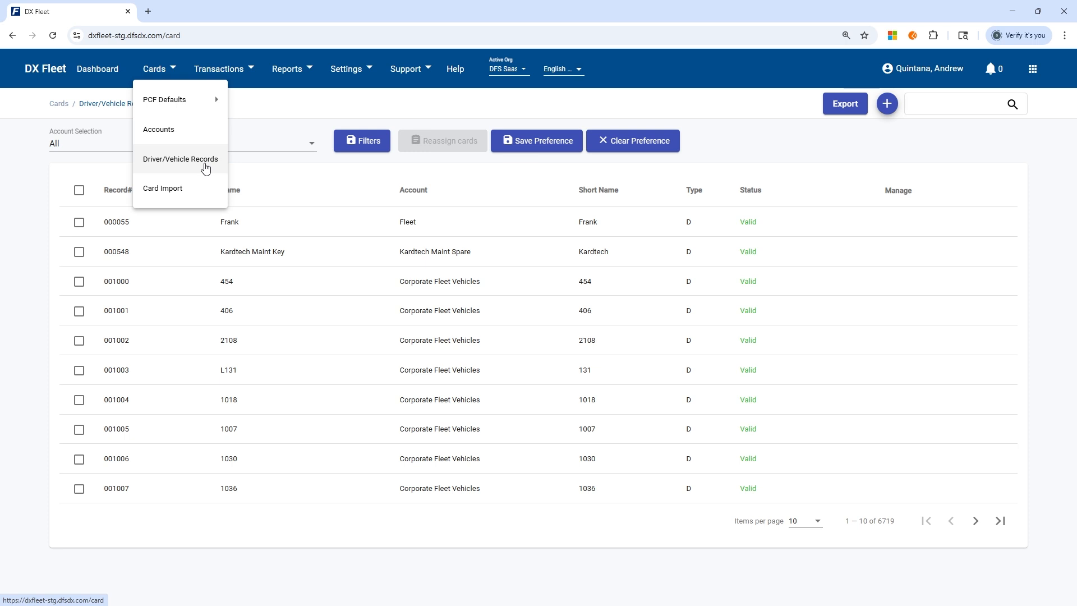
{"action": "left_click", "coordinate": [888, 110]}
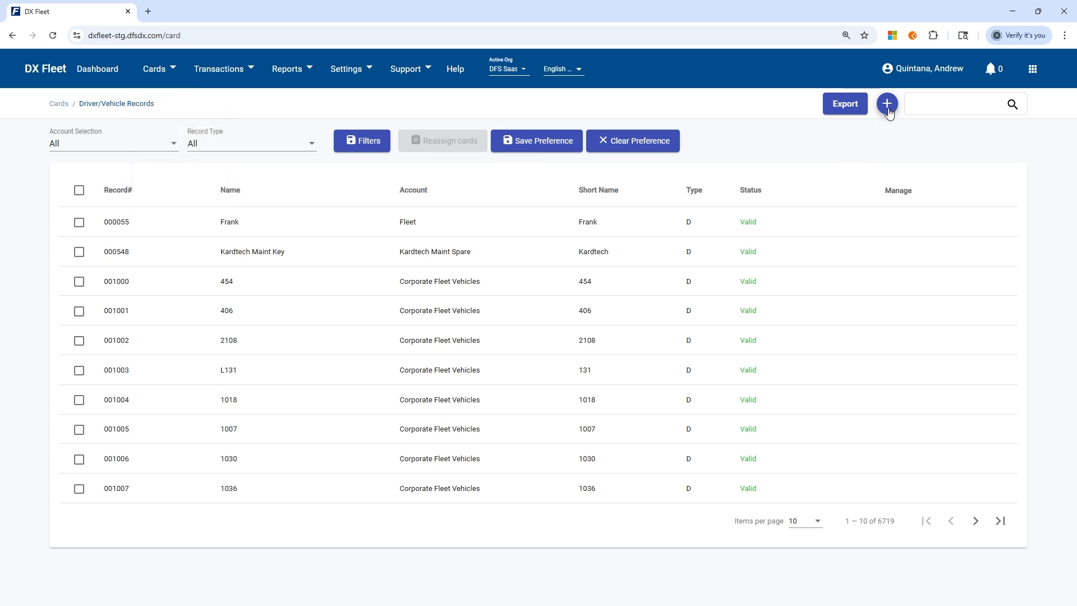
{"action": "left_click", "coordinate": [888, 104]}
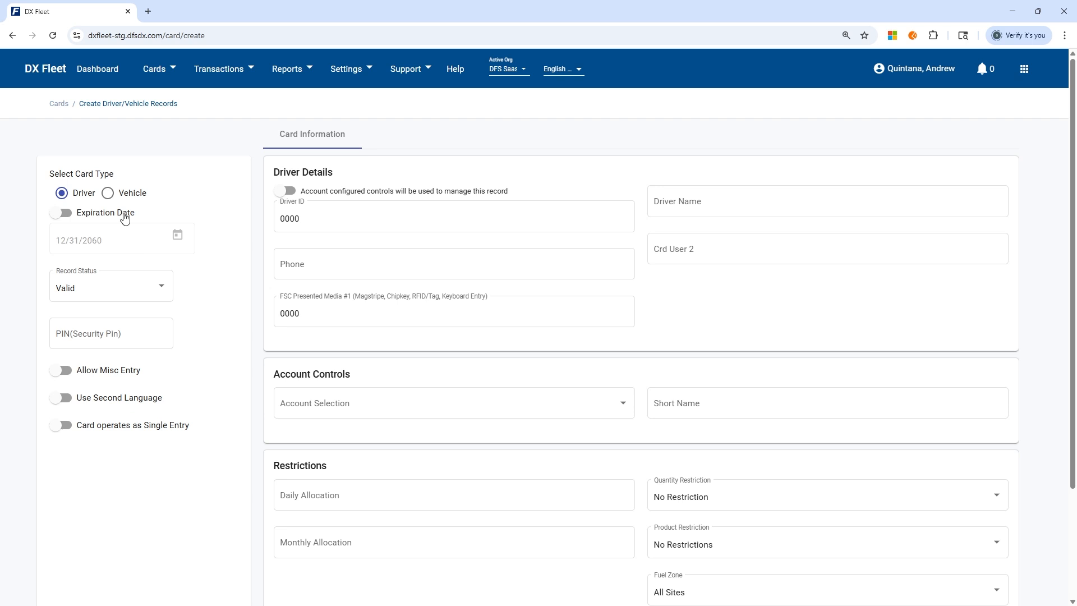
Switch Expiration Date on and back off, then drop down the Record Status choices.
{"action": "left_click", "coordinate": [73, 216]}
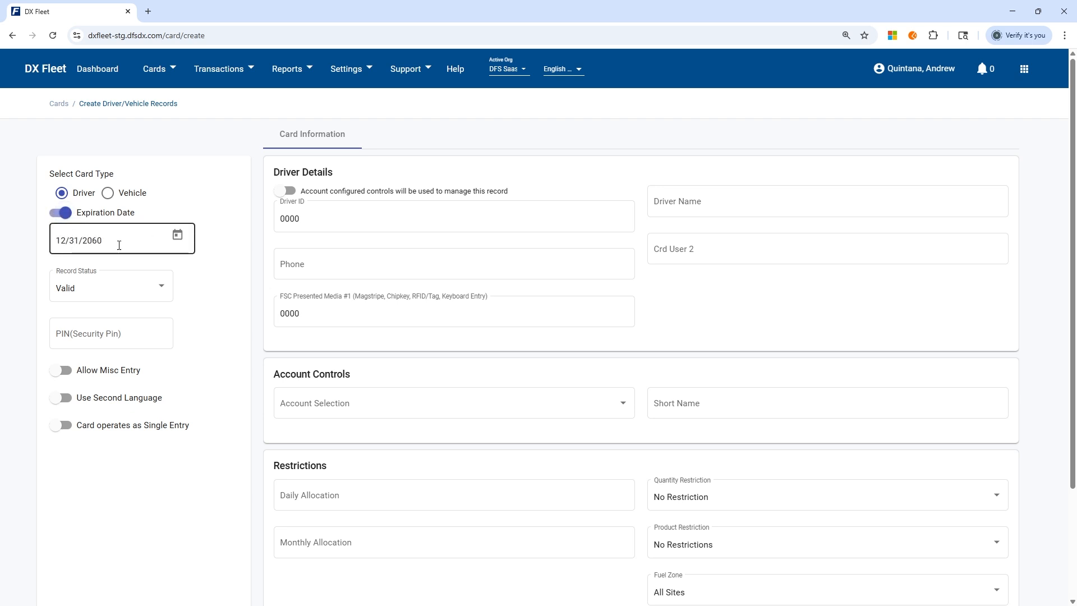
{"action": "left_click", "coordinate": [57, 218]}
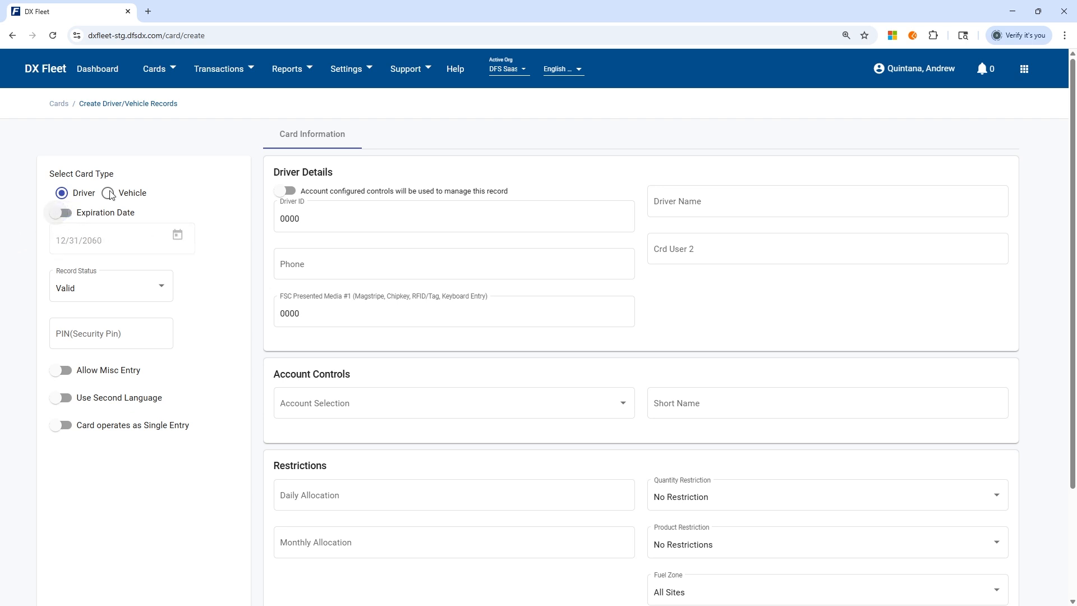
{"action": "left_click", "coordinate": [155, 285]}
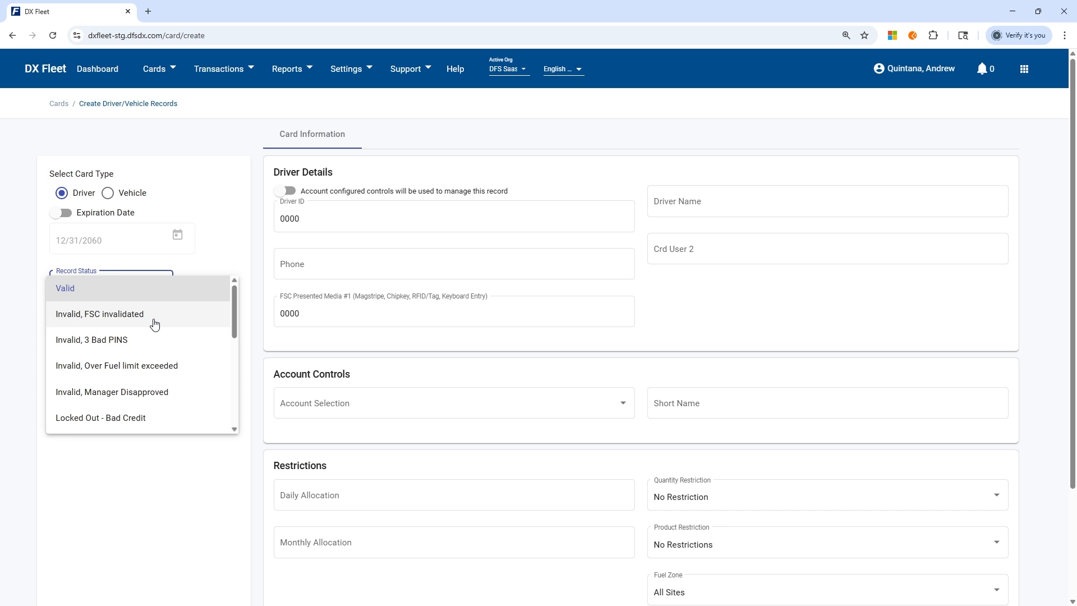
Keep Valid as the record status and move to the PIN(Security Pin) field.
{"action": "mouse_move", "coordinate": [233, 291]}
{"action": "left_mouse_down"}
{"action": "mouse_move", "coordinate": [222, 359]}
{"action": "mouse_move", "coordinate": [223, 288]}
{"action": "left_mouse_up"}
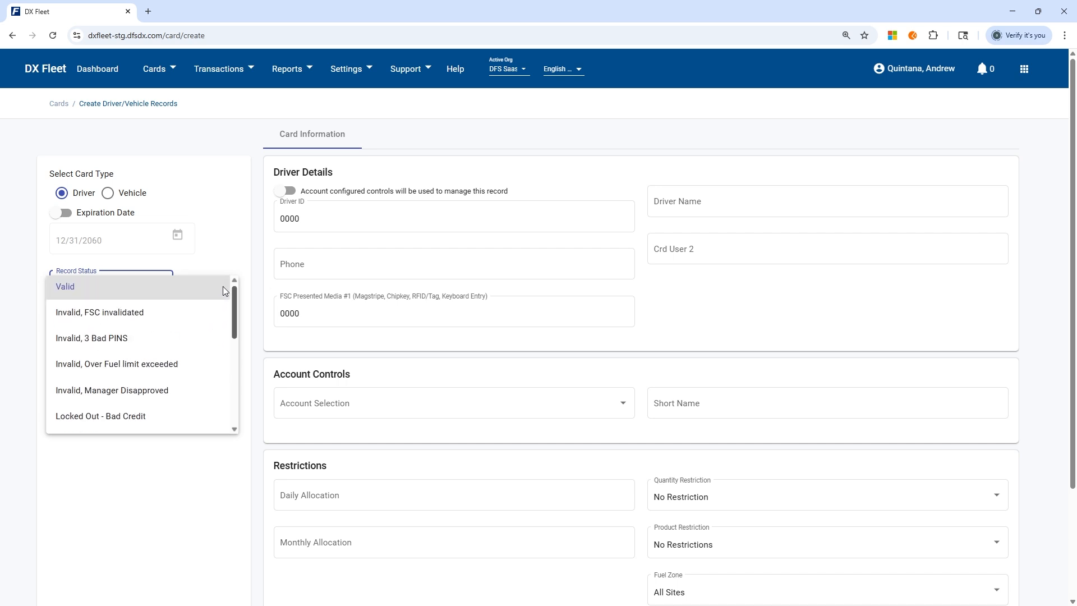
{"action": "left_click", "coordinate": [230, 245]}
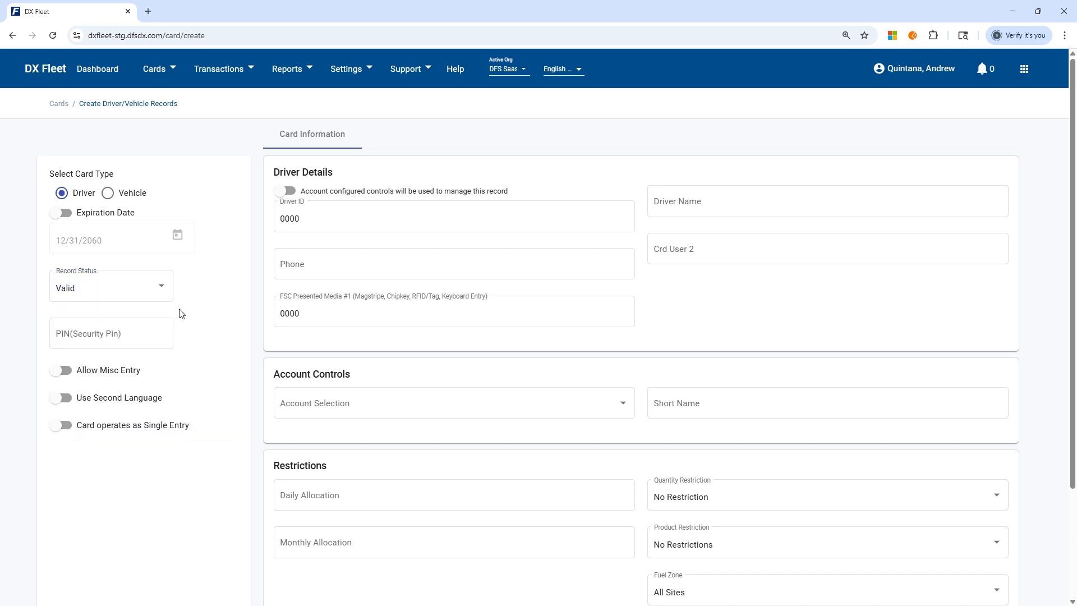
{"action": "left_click", "coordinate": [158, 336]}
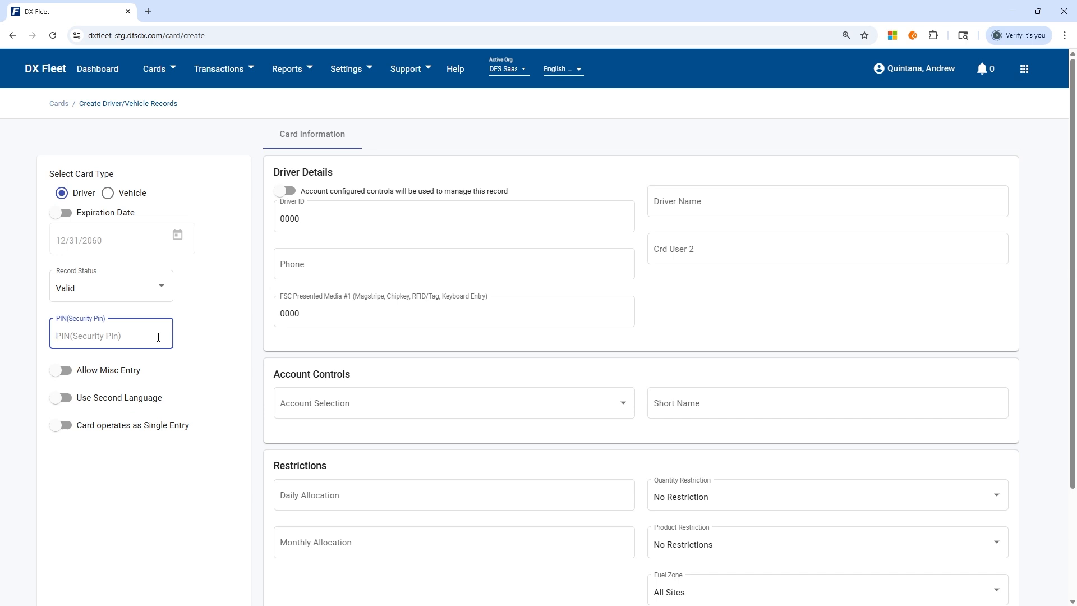
Enter the card's security PIN, leaving Allow Misc Entry switched off.
{"action": "type", "text": "1234"}
{"action": "left_click", "coordinate": [128, 376]}
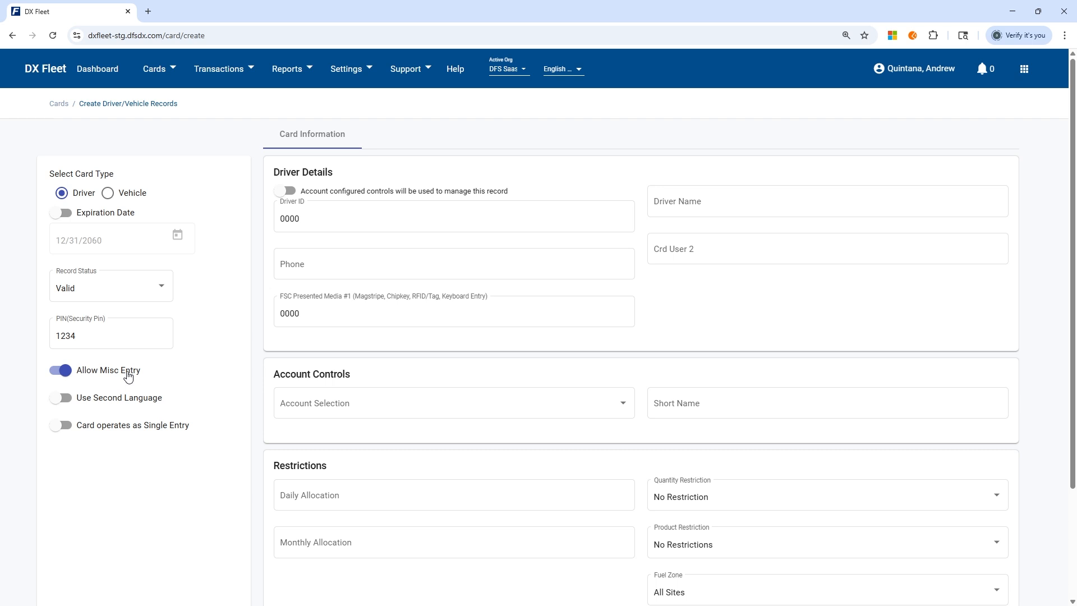
{"action": "left_click", "coordinate": [128, 376]}
Turn 'Card operates as Single Entry' on to preview the odometer options, then off again.
{"action": "left_click", "coordinate": [64, 427]}
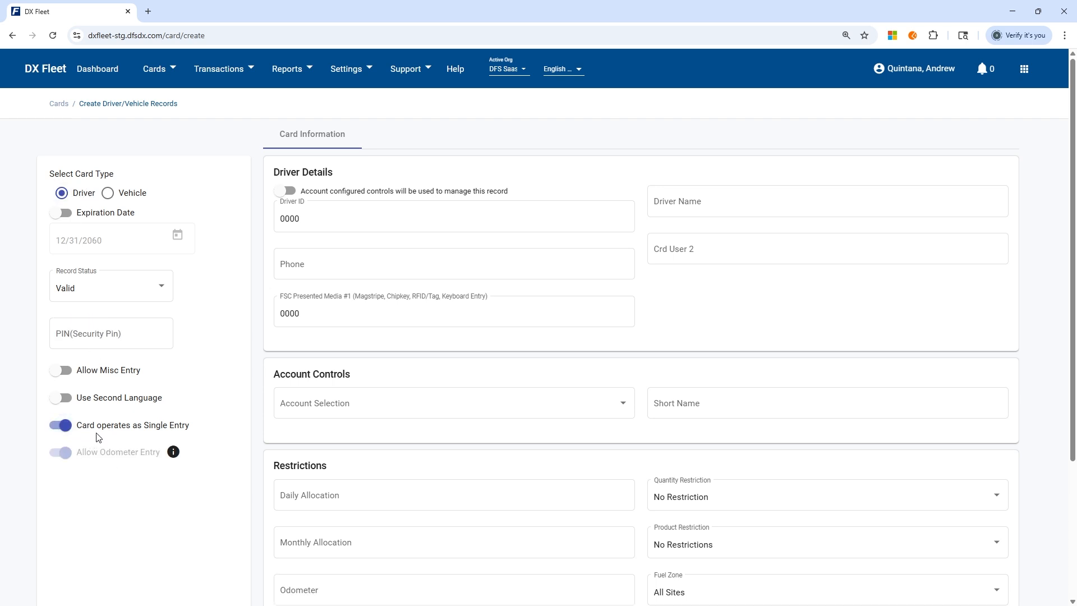
{"action": "left_click", "coordinate": [181, 431]}
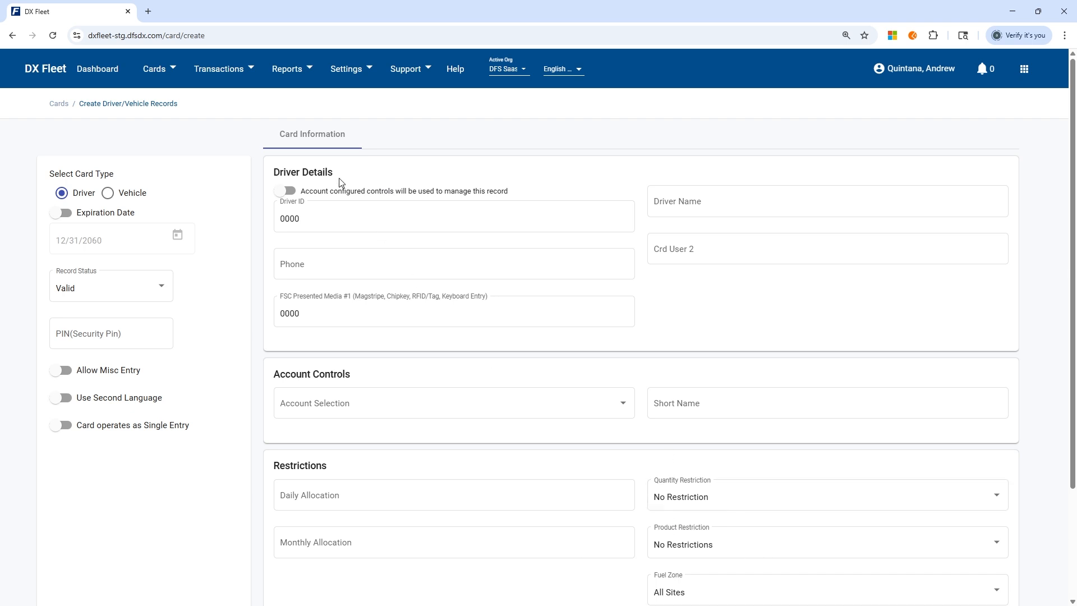
Toggle 'Account configured controls' on and back off so the card keeps its own restrictions.
{"action": "left_click", "coordinate": [287, 192]}
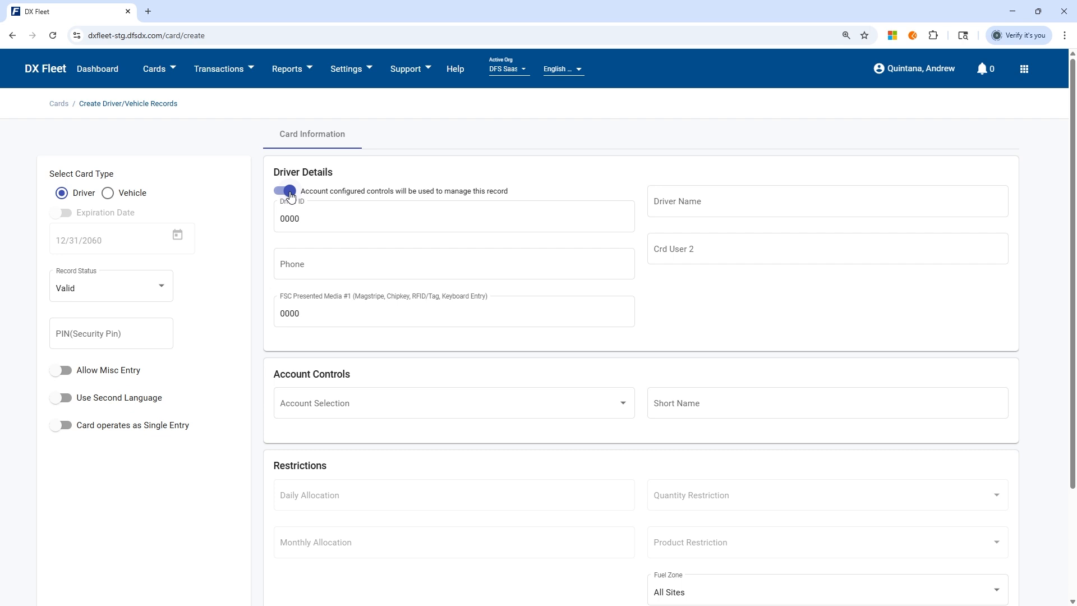
{"action": "left_click", "coordinate": [171, 76]}
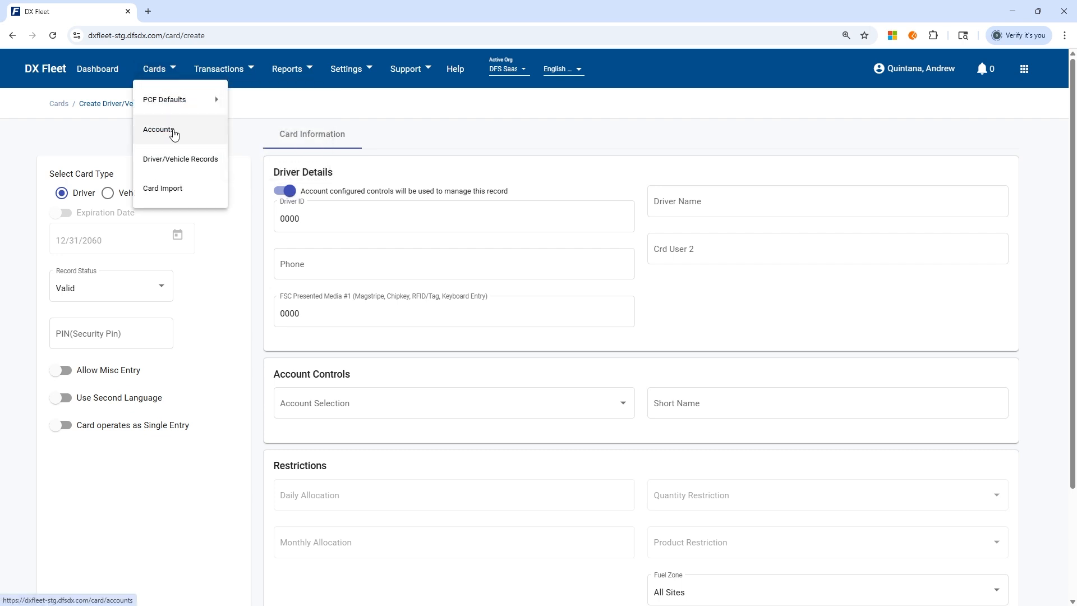
{"action": "left_click", "coordinate": [286, 191]}
{"action": "left_click", "coordinate": [286, 190]}
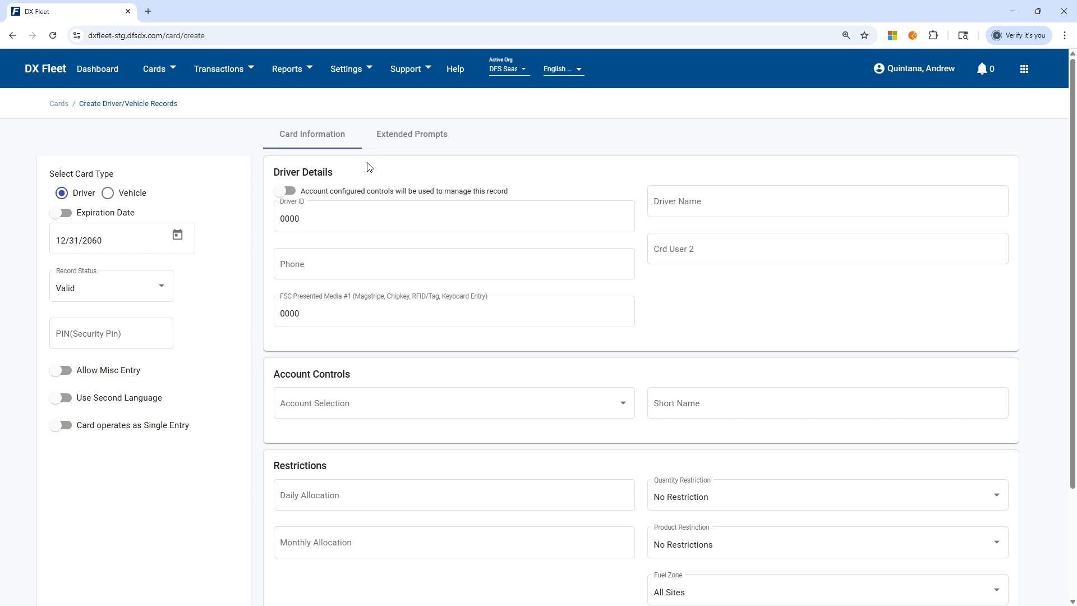
Clear the placeholder 0000 from the FSC Presented Media #1 field.
{"action": "left_click", "coordinate": [315, 216]}
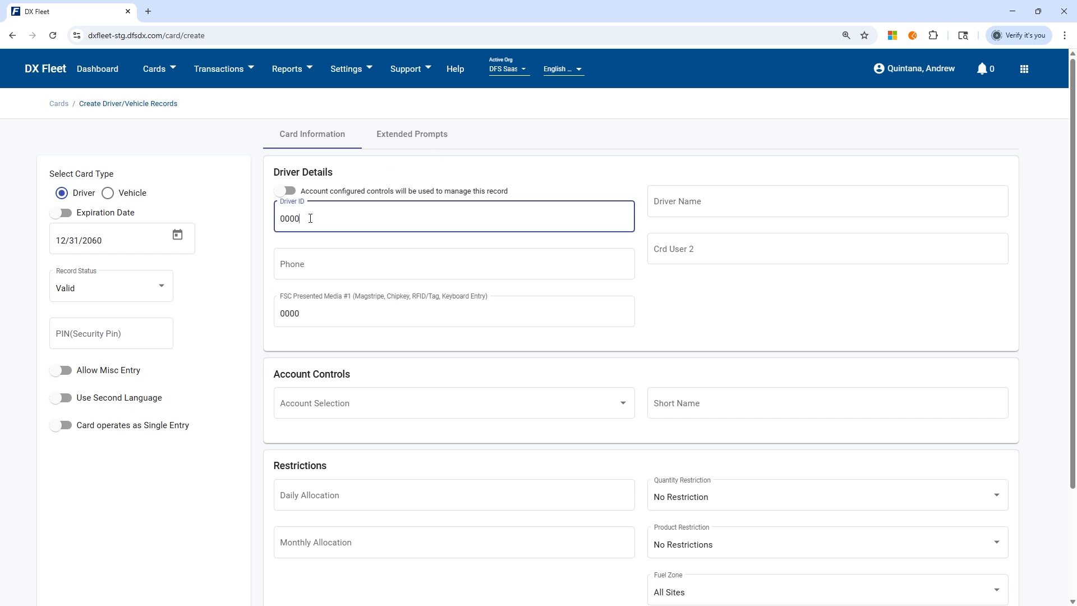
{"action": "double_click", "coordinate": [310, 217]}
{"action": "left_click", "coordinate": [321, 322]}
{"action": "double_click", "coordinate": [302, 321]}
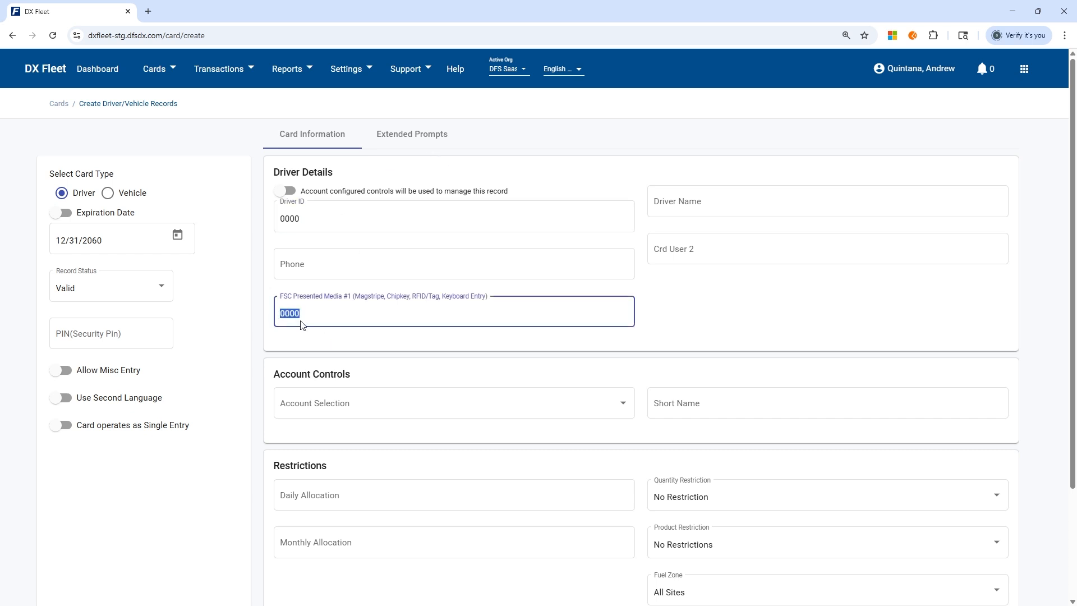
{"action": "left_click", "coordinate": [329, 317]}
{"action": "key", "text": "BackSpace"}
{"action": "key", "text": "BackSpace"}
{"action": "key", "text": "BackSpace"}
{"action": "key", "text": "BackSpace"}
Type the card's full media number into FSC Presented Media #1.
{"action": "double_click", "coordinate": [361, 313]}
{"action": "left_click", "coordinate": [376, 313]}
{"action": "double_click", "coordinate": [377, 313]}
{"action": "left_click", "coordinate": [366, 317]}
{"action": "left_click", "coordinate": [343, 217]}
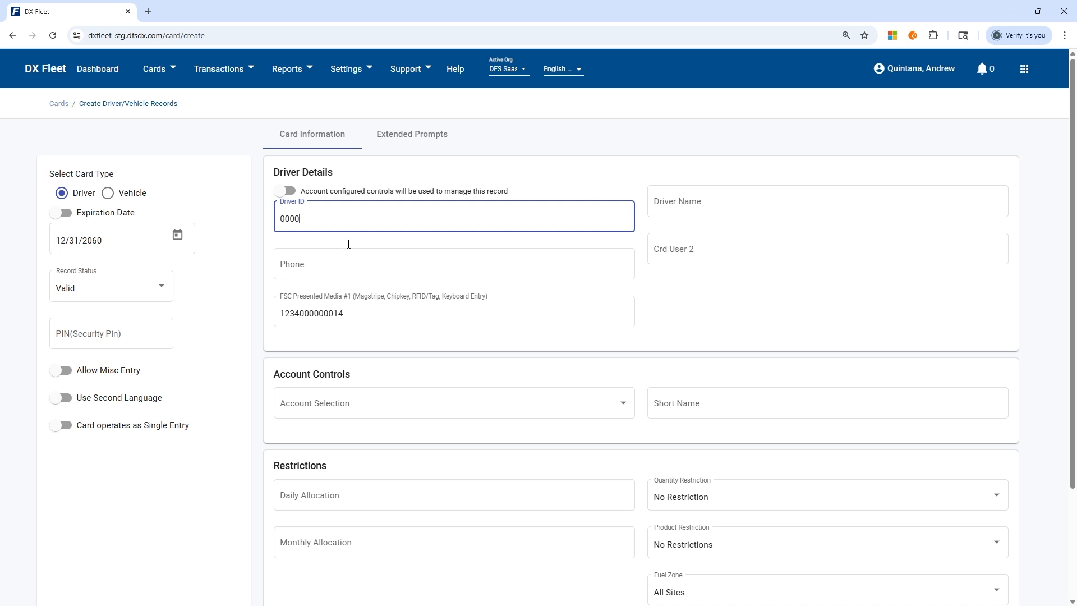
Copy the media number and paste it over 0000 as the Driver ID.
{"action": "left_click_drag", "start_coordinate": [356, 312], "coordinate": [117, 321]}
{"action": "key", "text": "ctrl+c"}
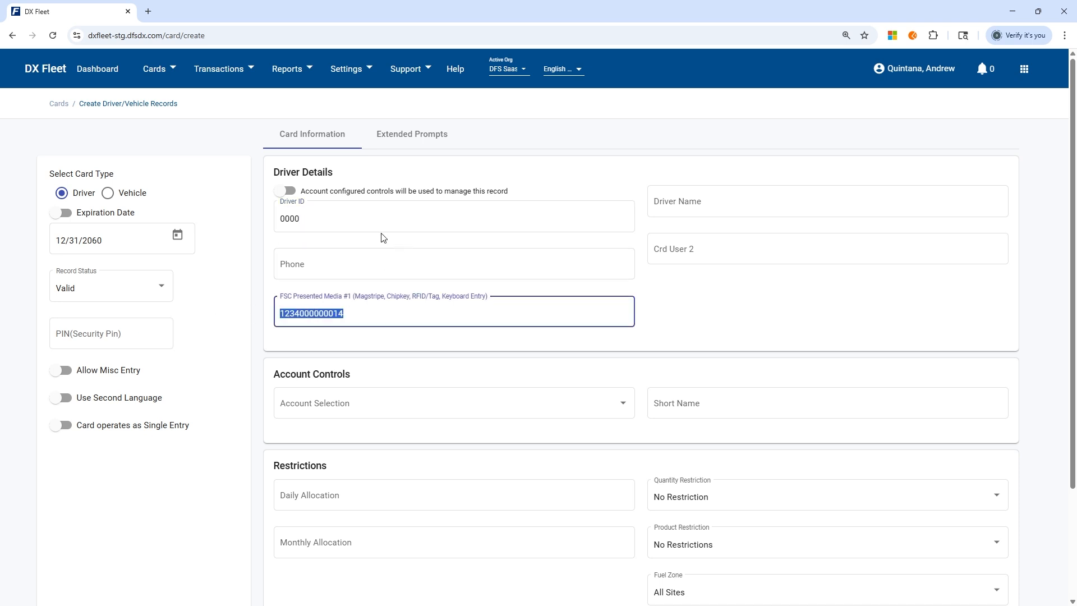
{"action": "double_click", "coordinate": [329, 216]}
{"action": "key", "text": "ctrl+v"}
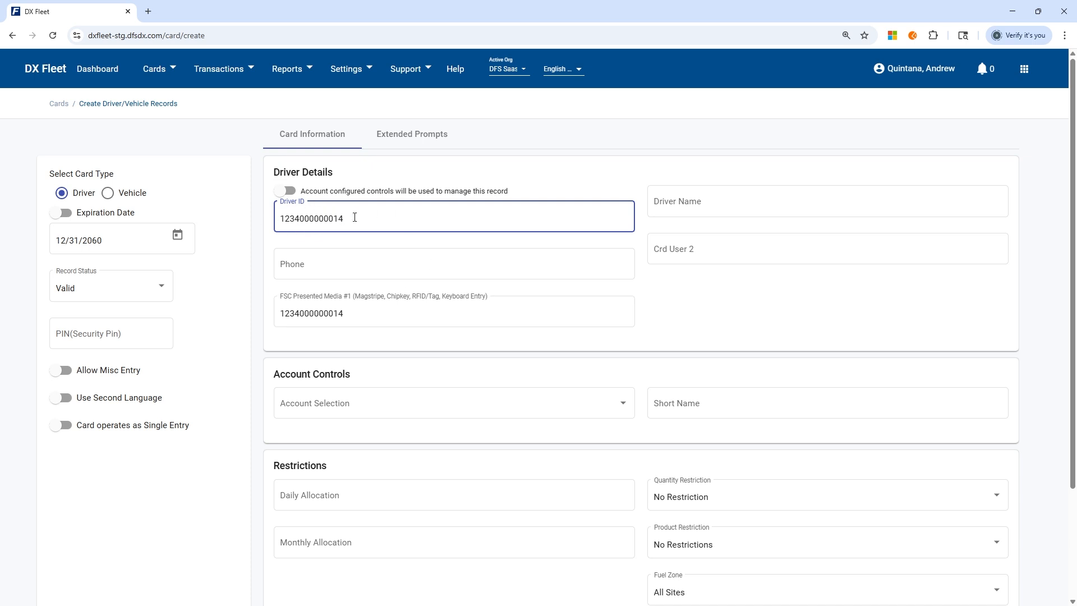
Enter 'Test Driver Card' in the Driver Name field.
{"action": "left_click", "coordinate": [744, 203]}
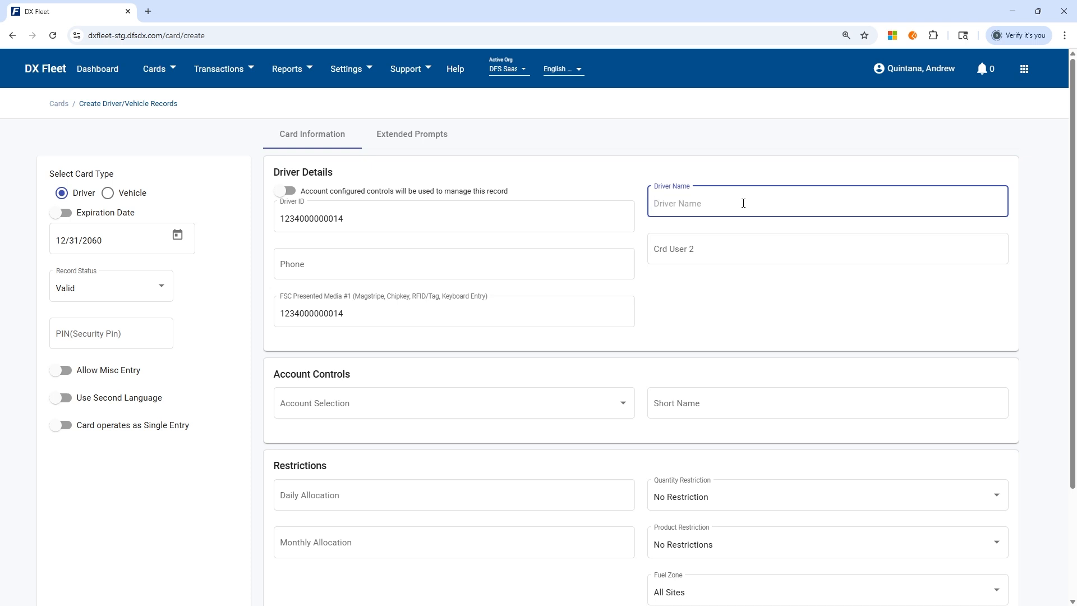
{"action": "type", "text": "Test Driver Card"}
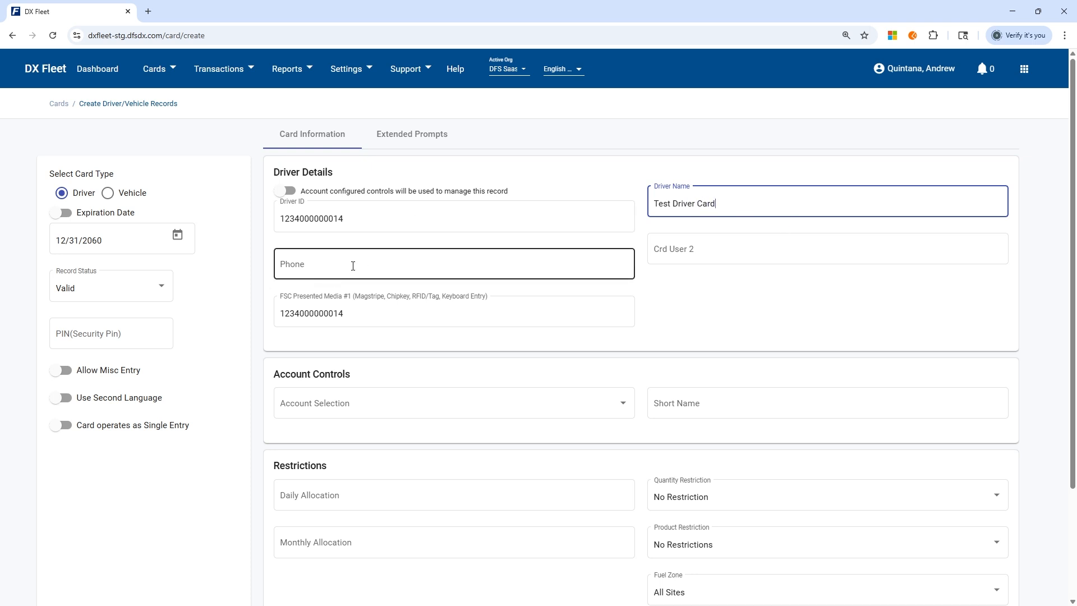
{"action": "left_click", "coordinate": [316, 269]}
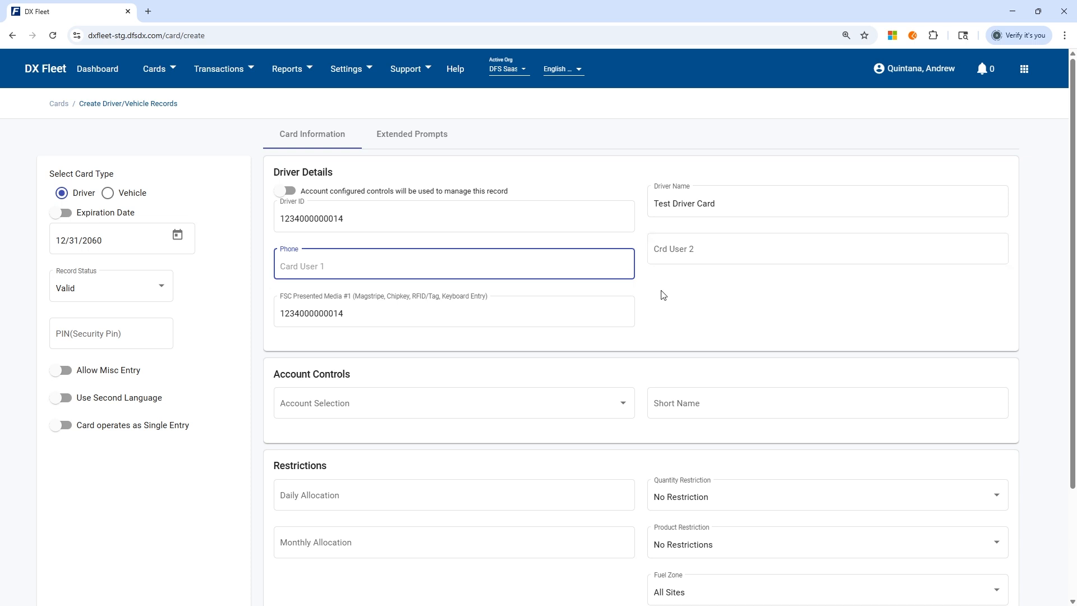
{"action": "scroll", "coordinate": [604, 349], "scroll_direction": "down", "scroll_amount": 3}
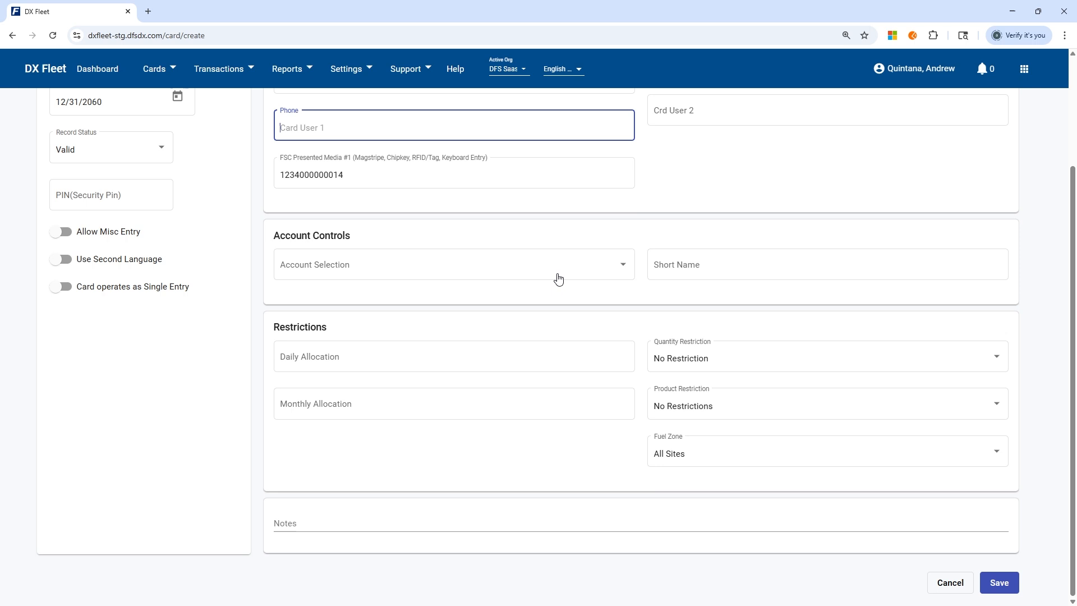
Assign the card to the Equipment account and set its short name to 'Test D'.
{"action": "left_click", "coordinate": [521, 271]}
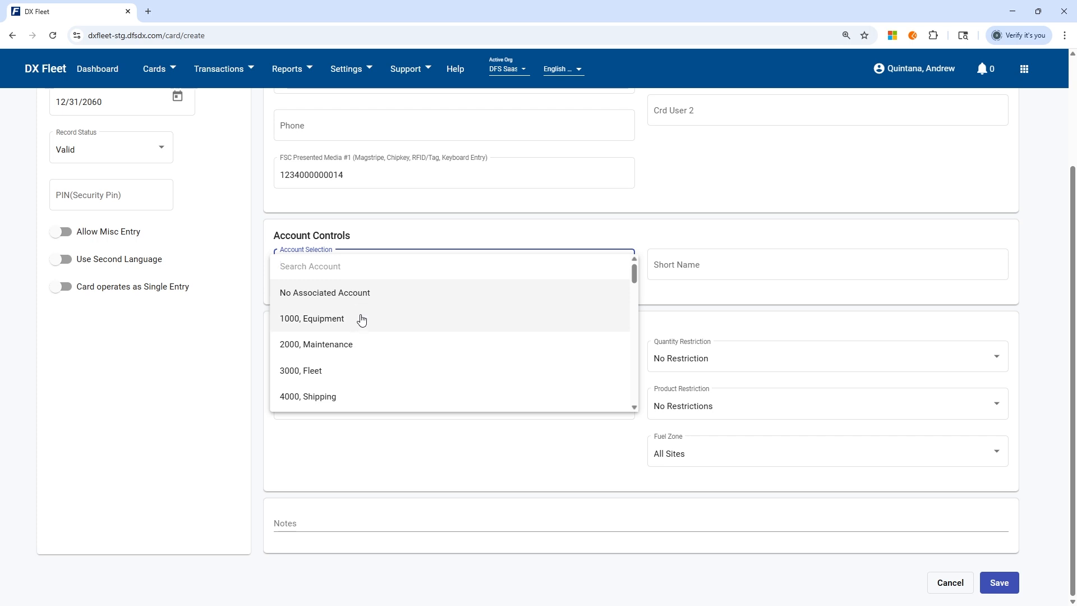
{"action": "left_click", "coordinate": [317, 319]}
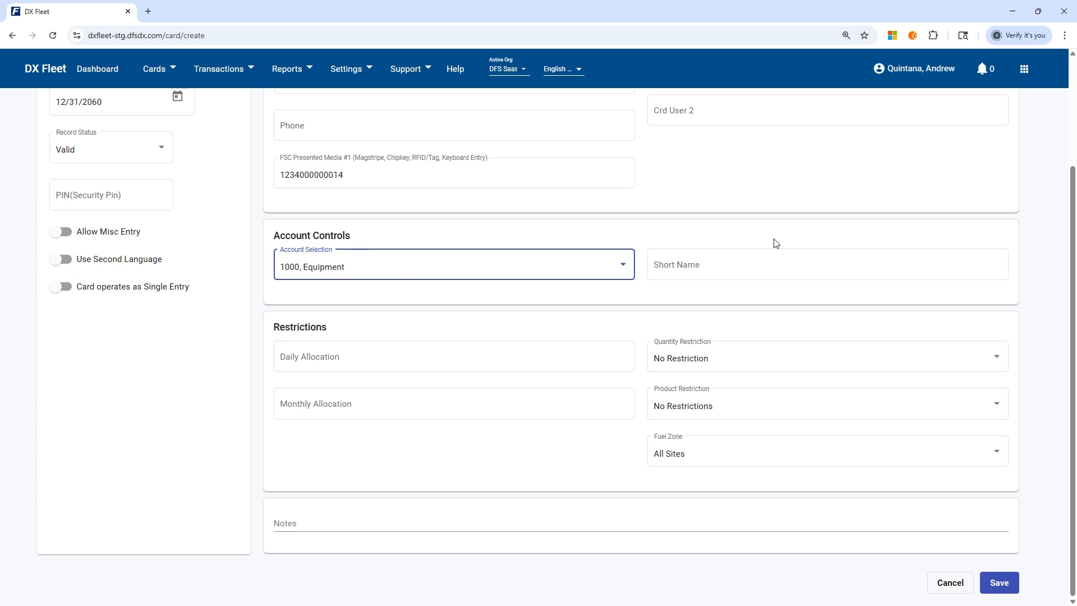
{"action": "left_click", "coordinate": [749, 261]}
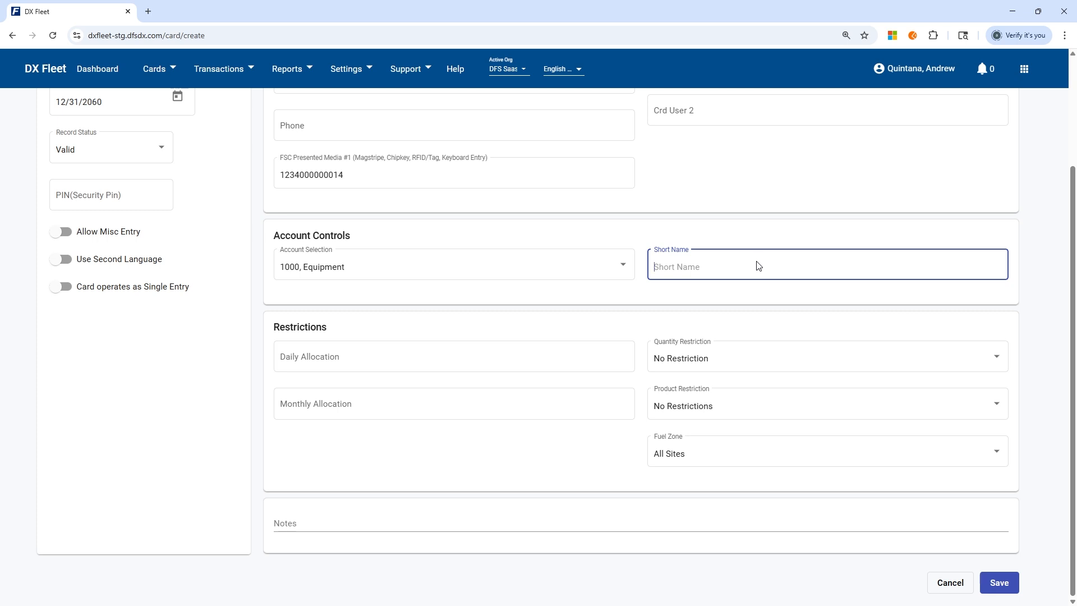
{"action": "type", "text": "Test D"}
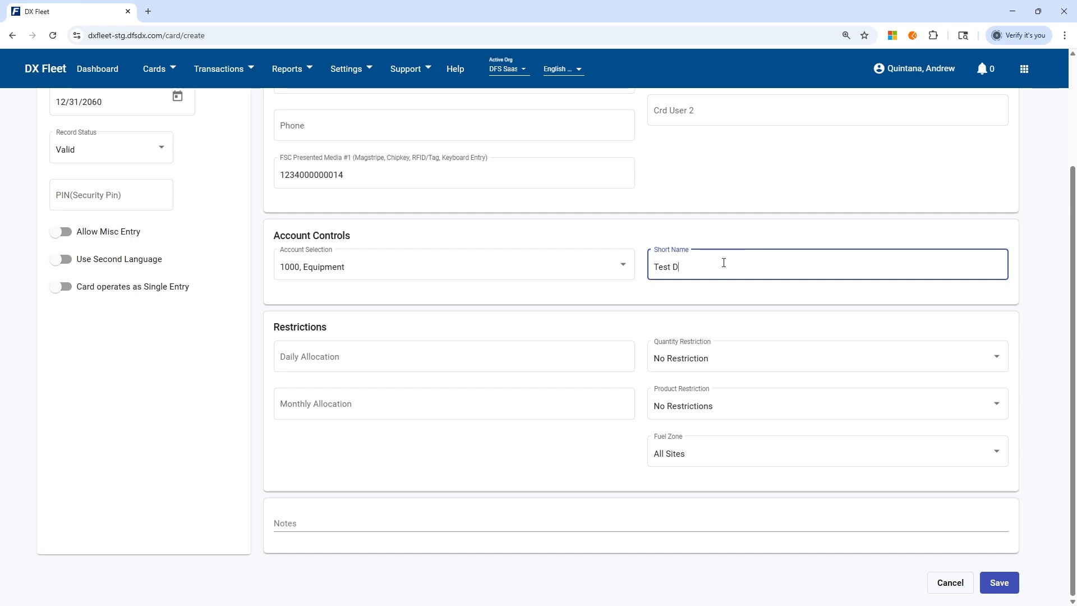
{"action": "scroll", "coordinate": [723, 262], "scroll_direction": "up", "scroll_amount": 3}
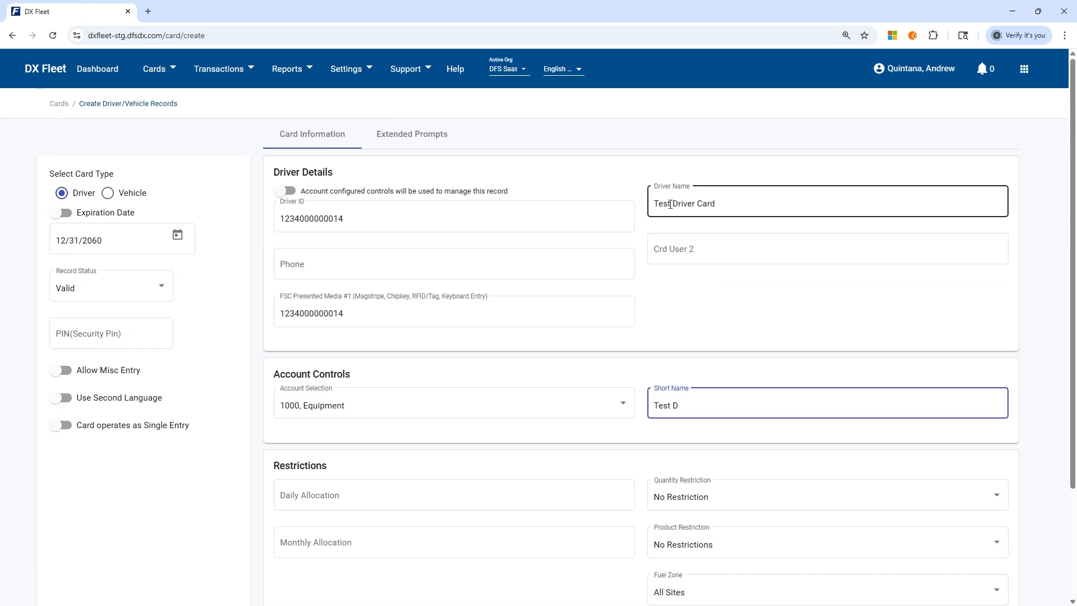
{"action": "scroll", "coordinate": [761, 381], "scroll_direction": "down", "scroll_amount": 3}
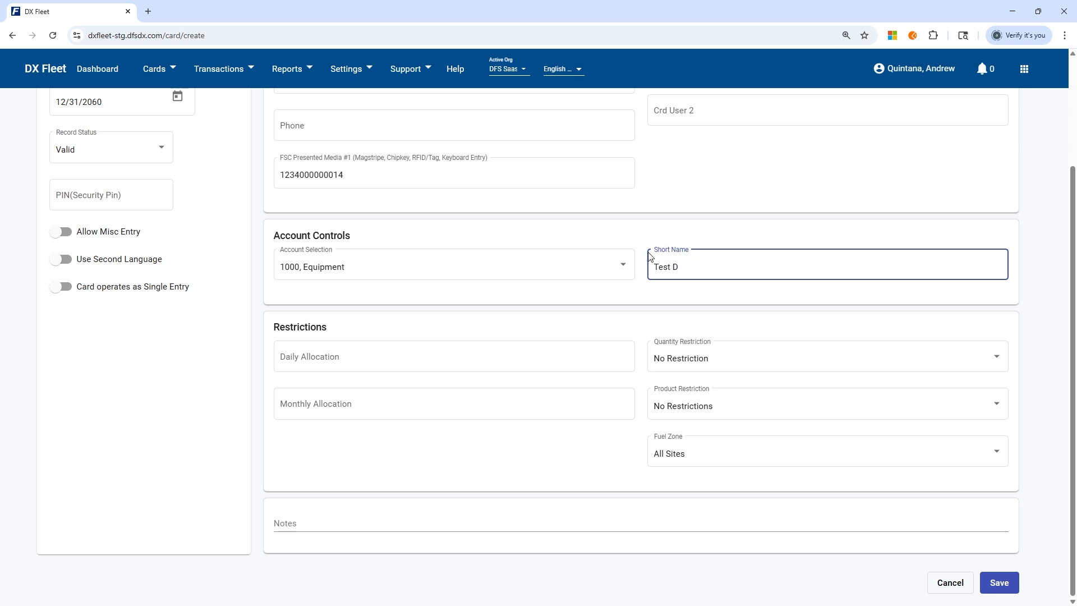
Enter a daily allocation of 100 and a monthly allocation of 1000, then change both to 99999.
{"action": "left_click", "coordinate": [394, 356]}
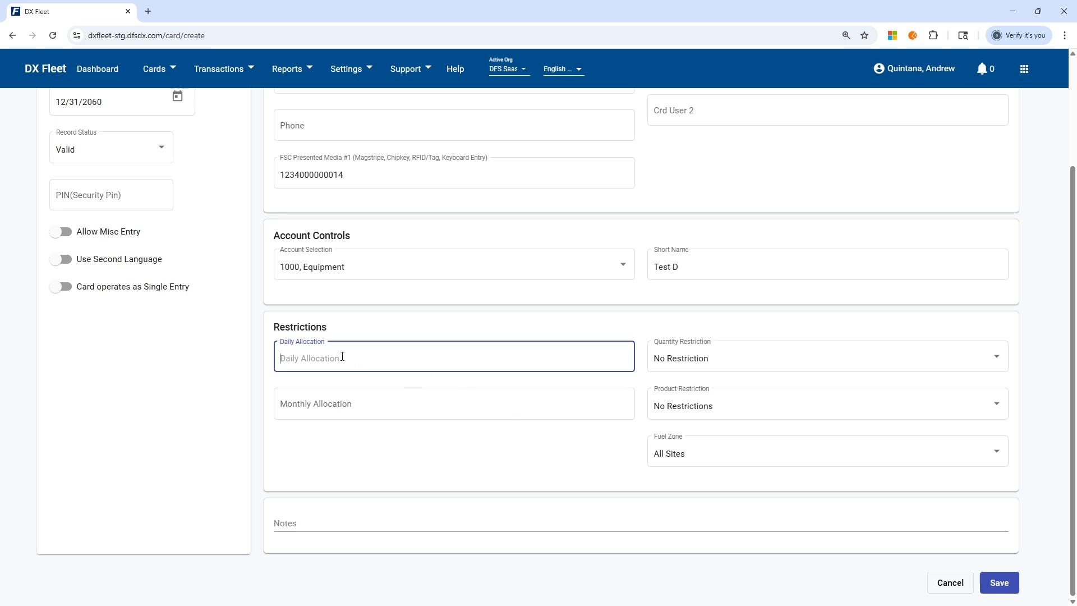
{"action": "type", "text": "100"}
{"action": "left_click", "coordinate": [321, 402]}
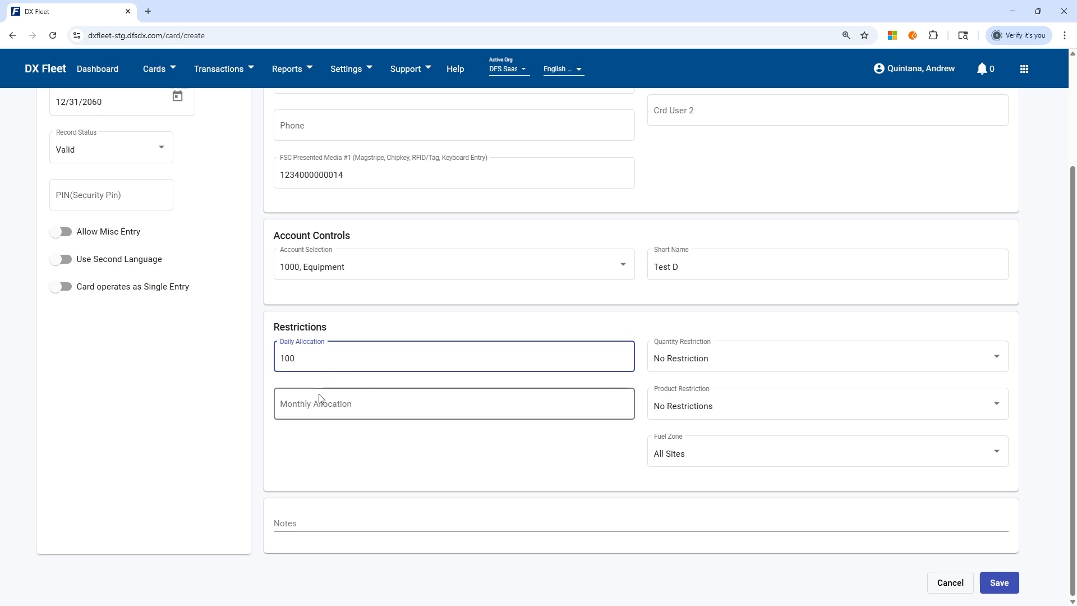
{"action": "type", "text": "10000"}
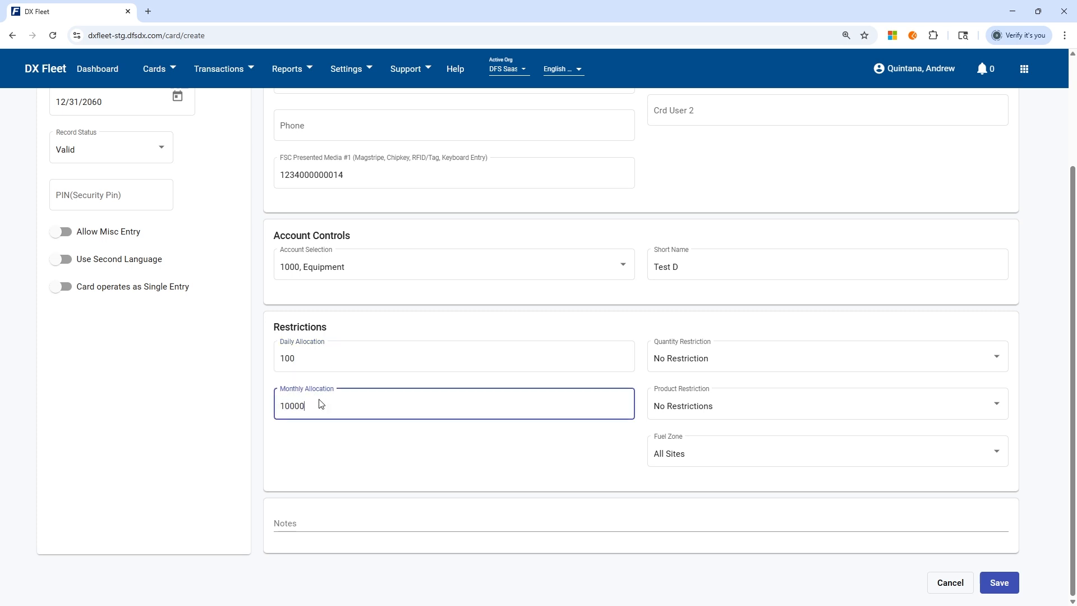
{"action": "key", "text": "BackSpace"}
{"action": "left_click", "coordinate": [371, 453]}
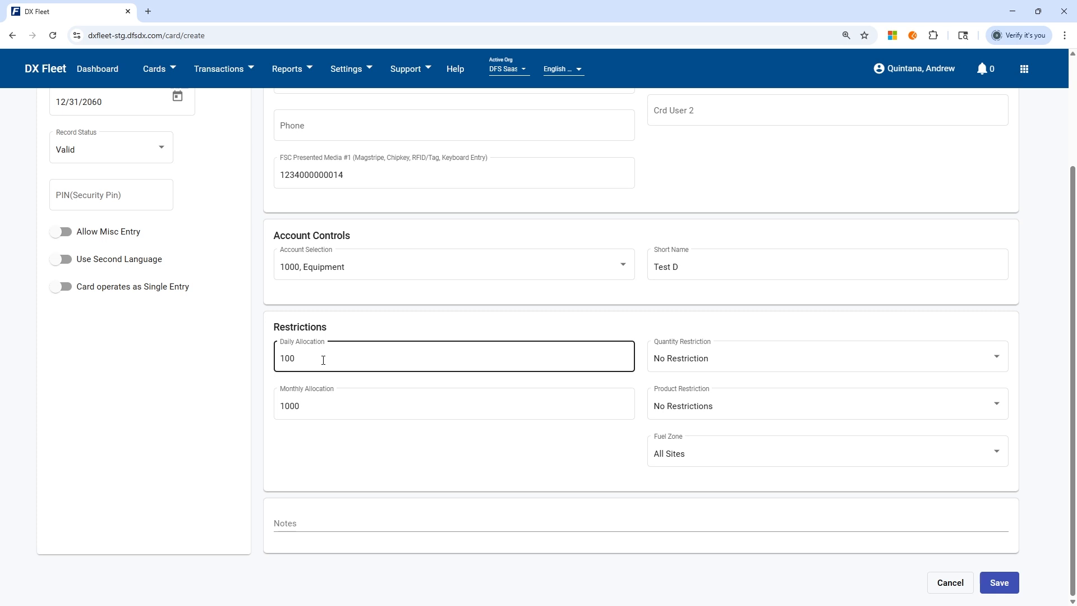
{"action": "double_click", "coordinate": [299, 361]}
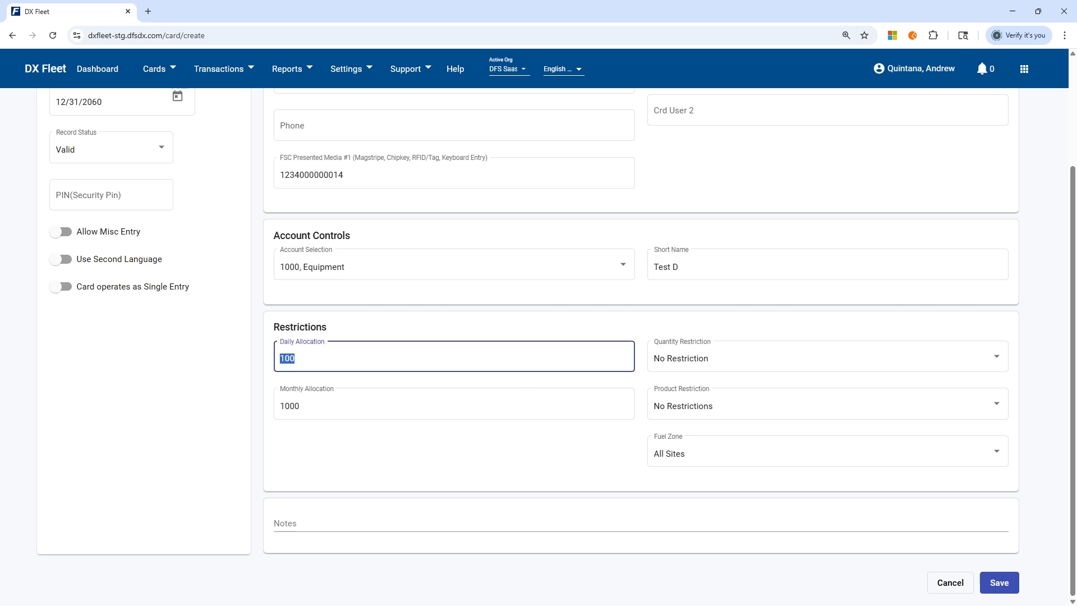
{"action": "type", "text": "99999"}
{"action": "double_click", "coordinate": [355, 414]}
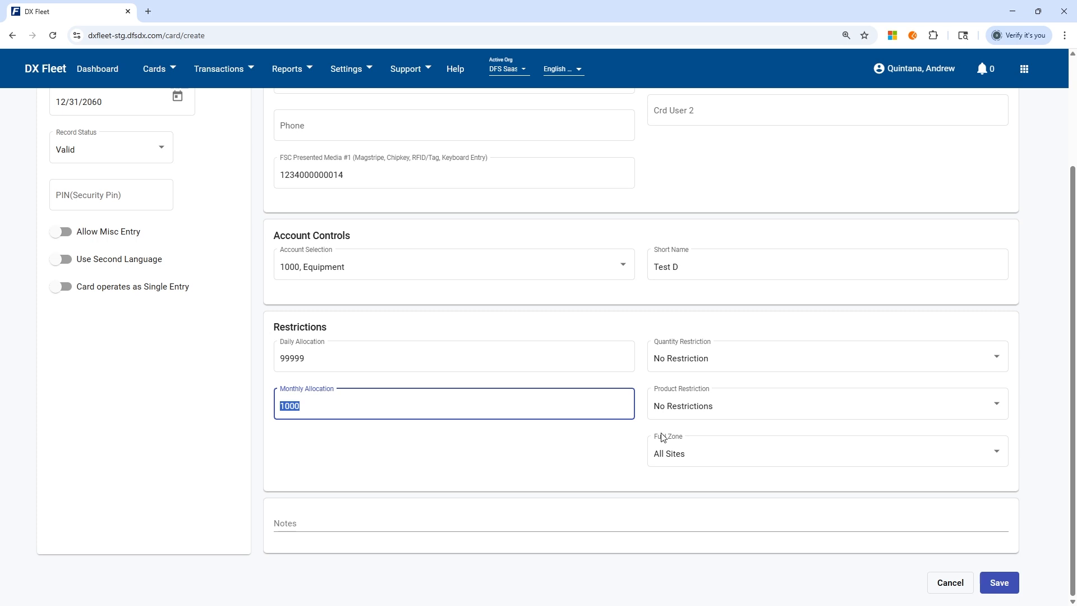
{"action": "type", "text": "99999"}
Change the Quantity Restriction from No Restriction to 100.
{"action": "left_click", "coordinate": [699, 320]}
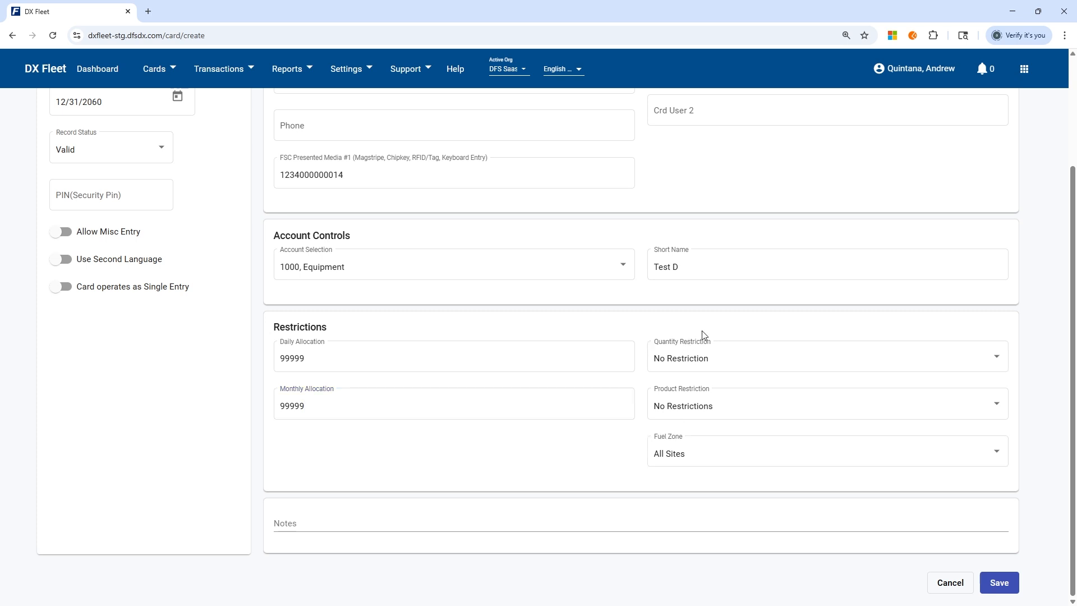
{"action": "left_click", "coordinate": [762, 364]}
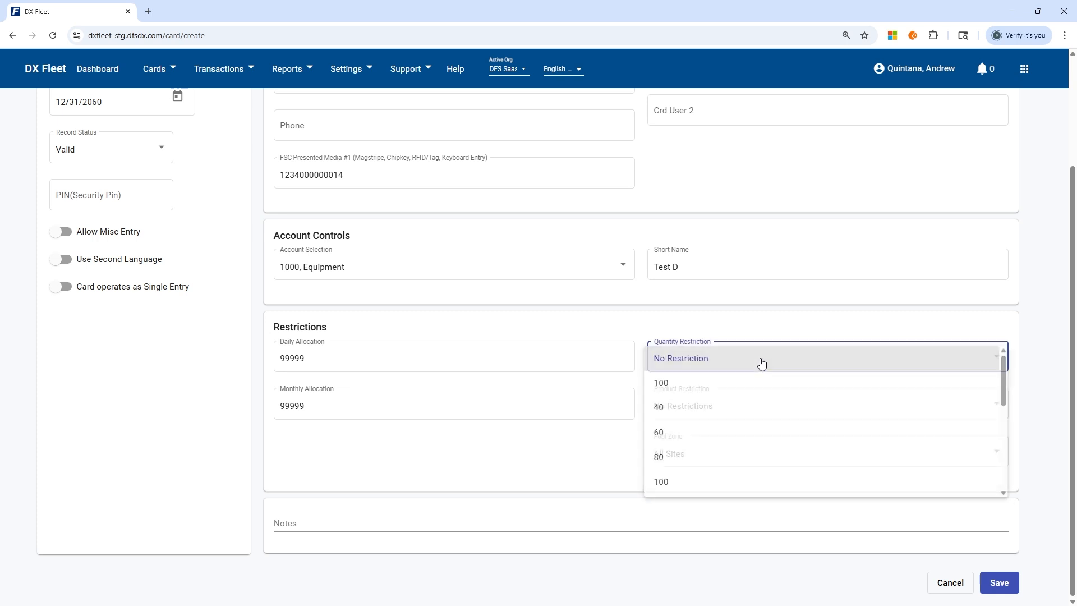
{"action": "left_click", "coordinate": [756, 388]}
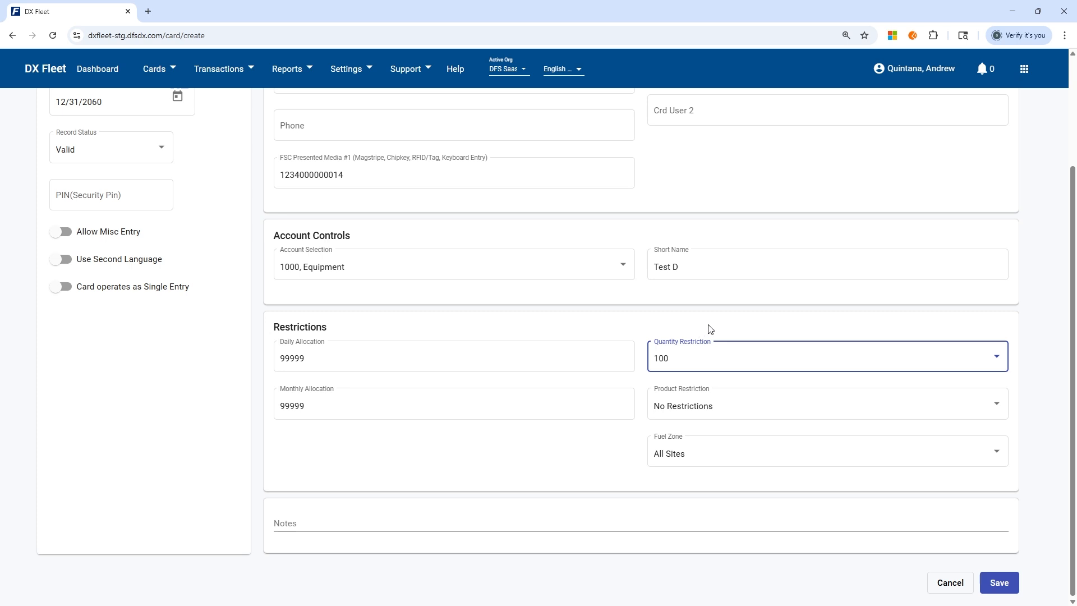
Set Product Restriction to #1 DIESEL,#2 DIESEL, replacing the initial UNLEADED choice.
{"action": "left_click", "coordinate": [707, 405]}
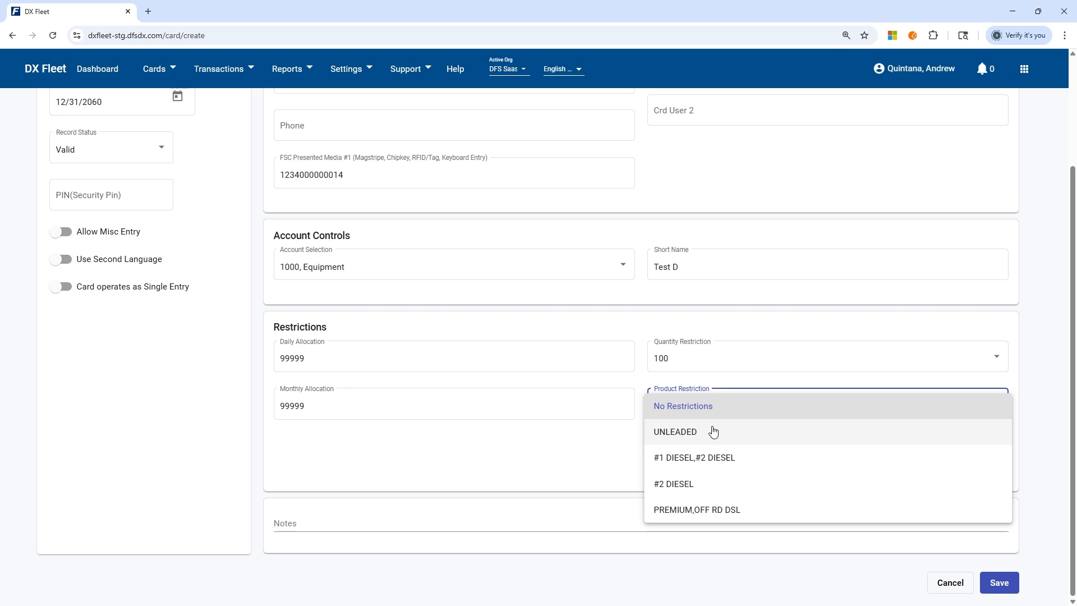
{"action": "left_click", "coordinate": [713, 431]}
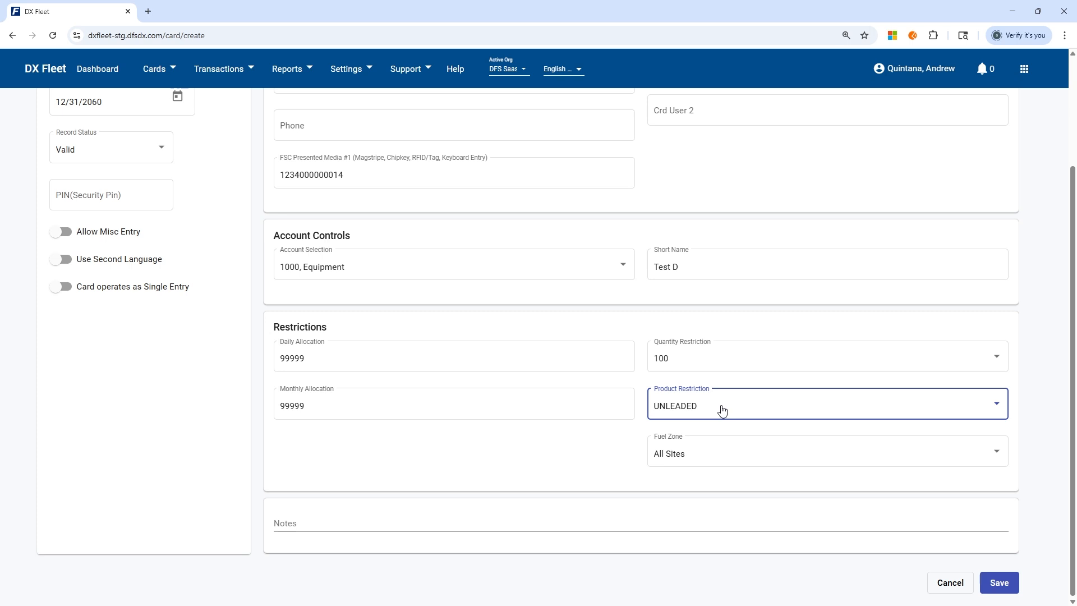
{"action": "left_click", "coordinate": [697, 413]}
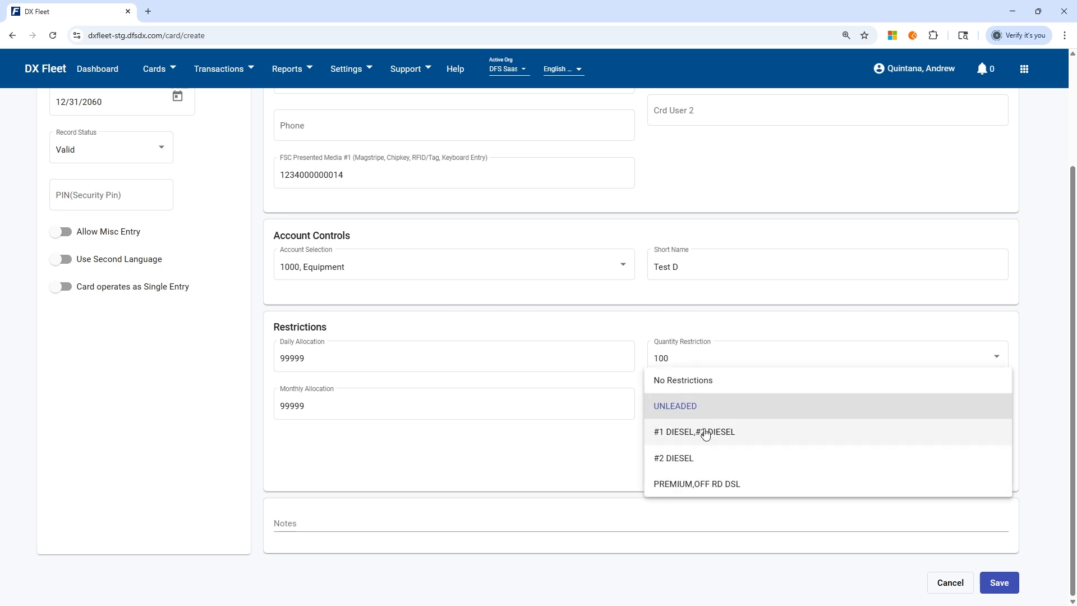
{"action": "left_click", "coordinate": [705, 433]}
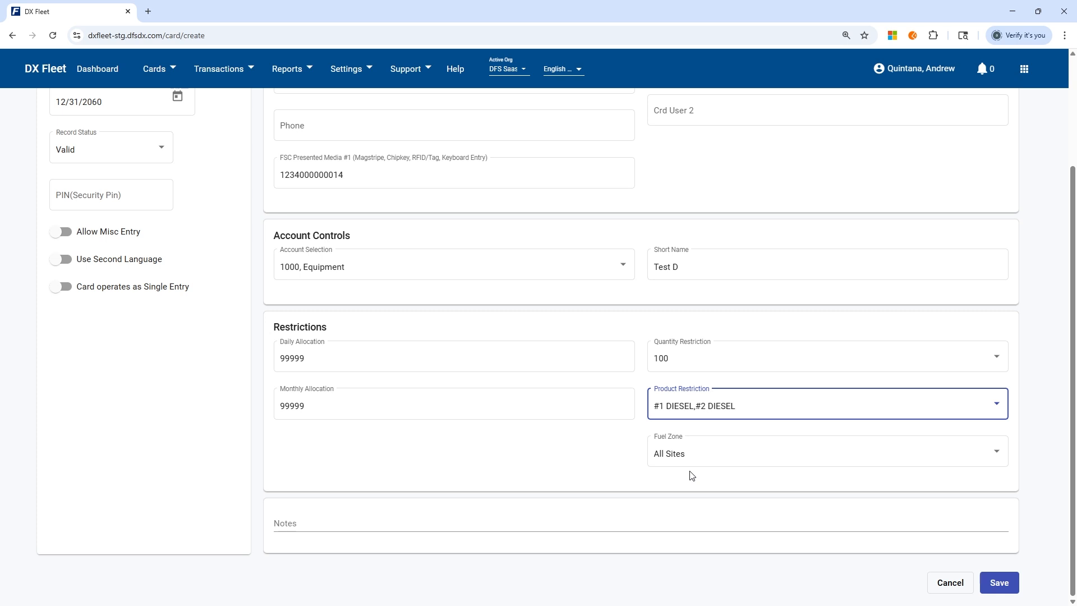
Enter the card's security PIN and save the new driver card record.
{"action": "left_click", "coordinate": [101, 193]}
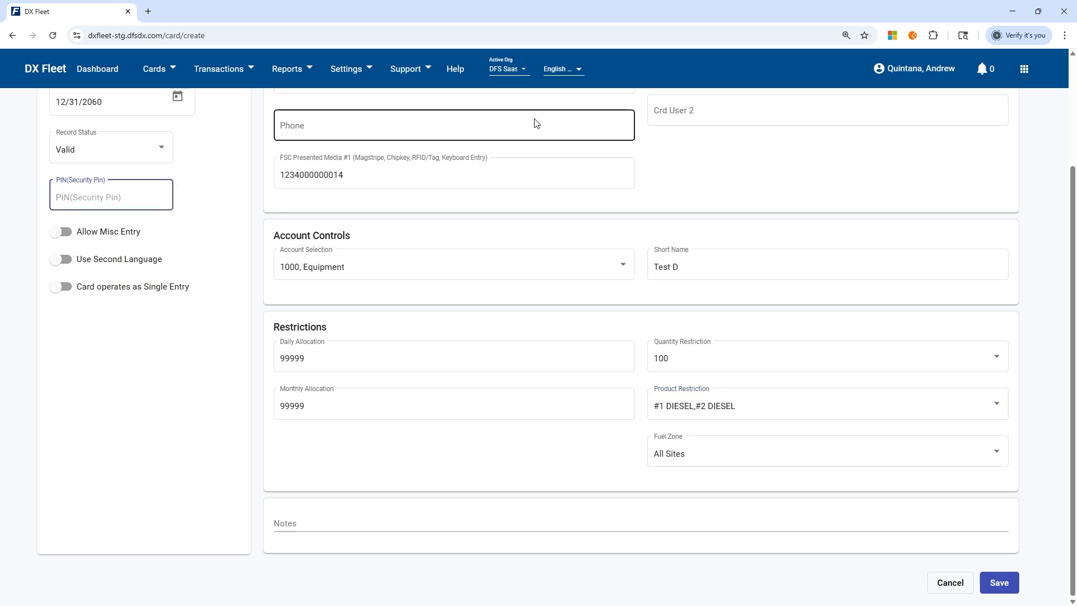
{"action": "type", "text": "1234"}
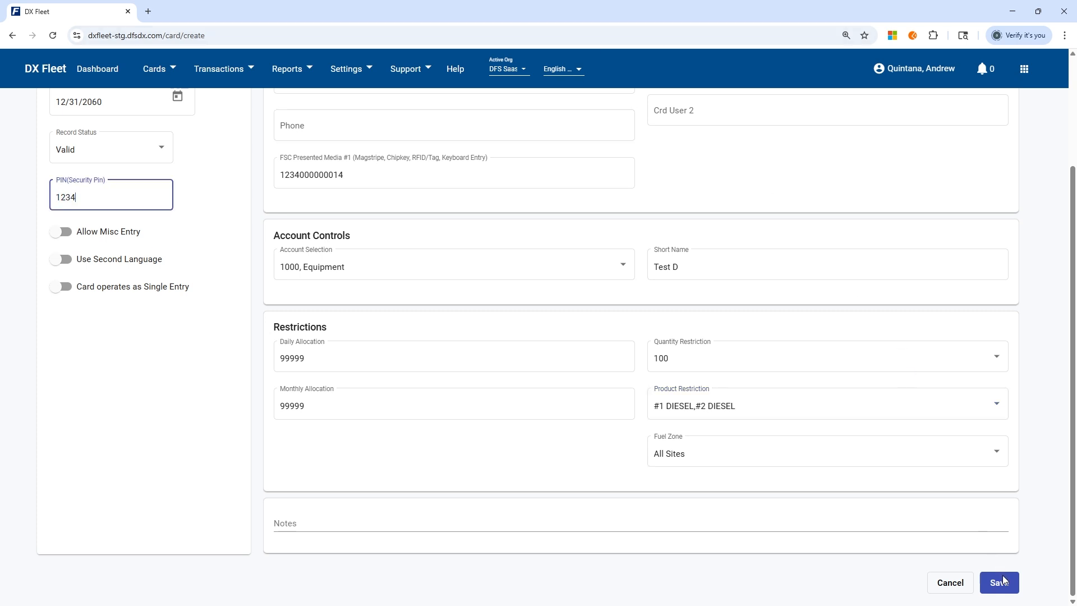
{"action": "left_click", "coordinate": [1006, 585]}
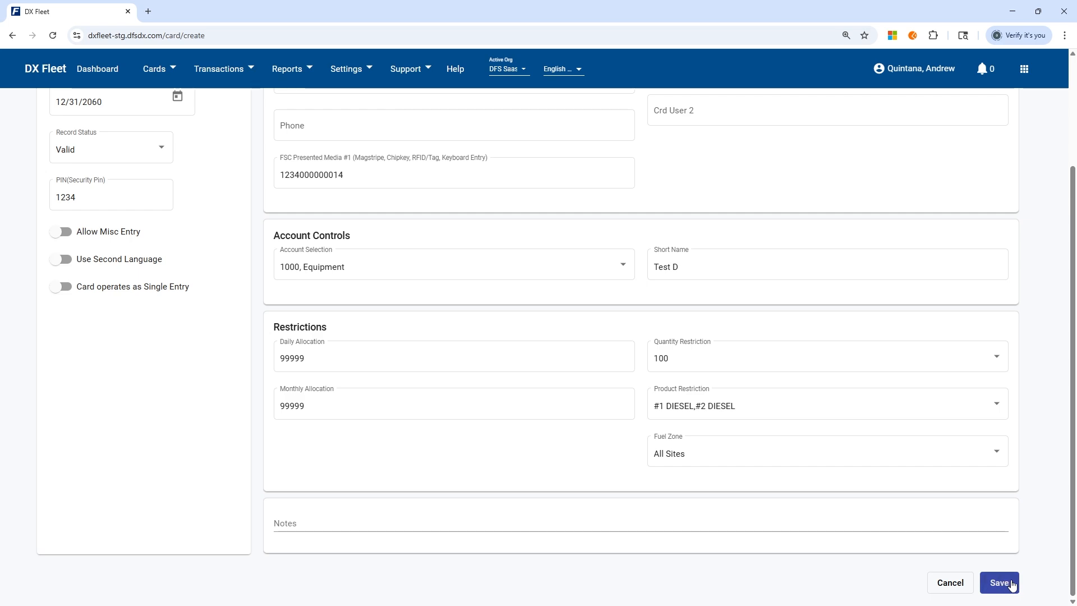